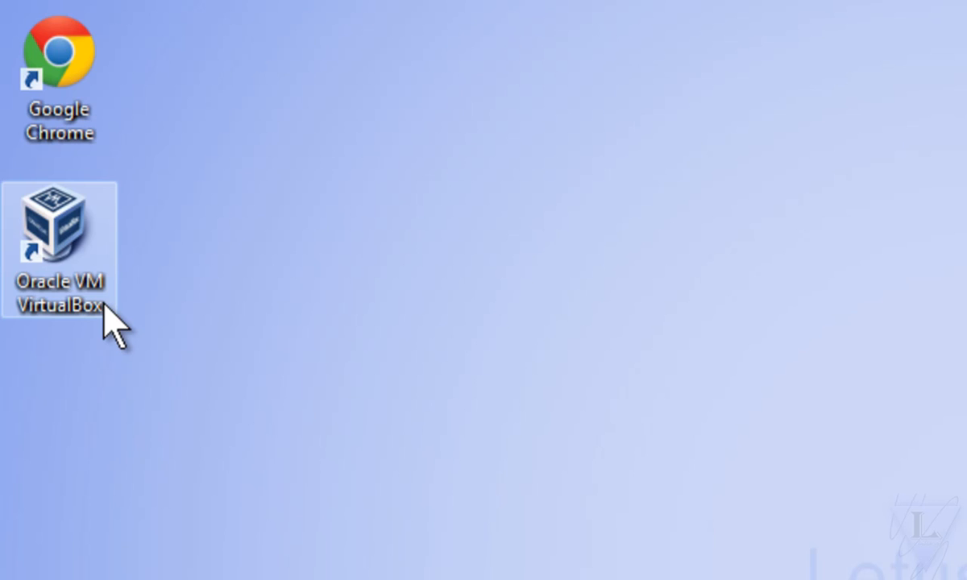
Step: Open Oracle VM VirtualBox and start the wizard for creating a new virtual machine
double_click(103, 305)
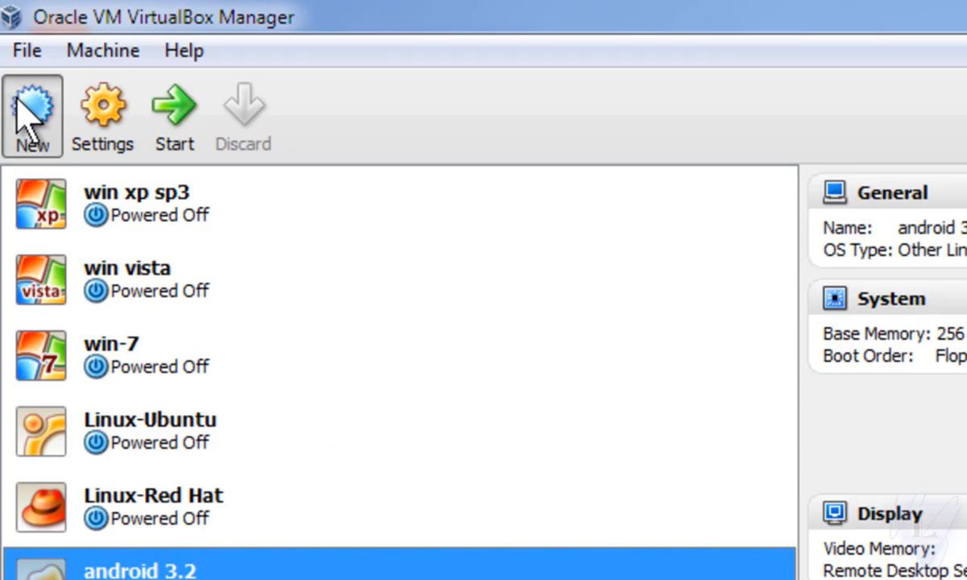
click(52, 119)
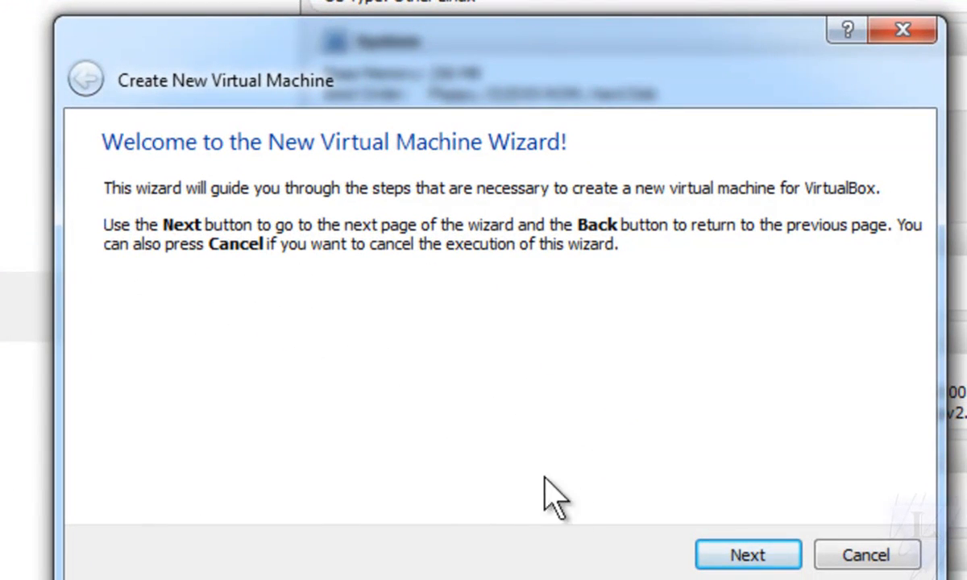
click(748, 556)
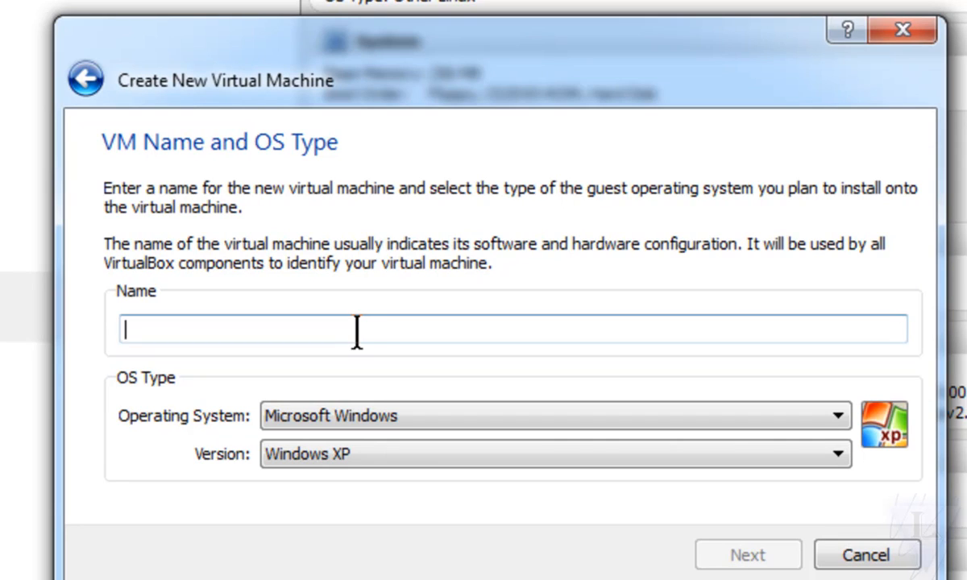
Step: Name the virtual machine android3.2, set its OS type to Linux with version Other Linux, and accept 256 MB of base memory
text(an)
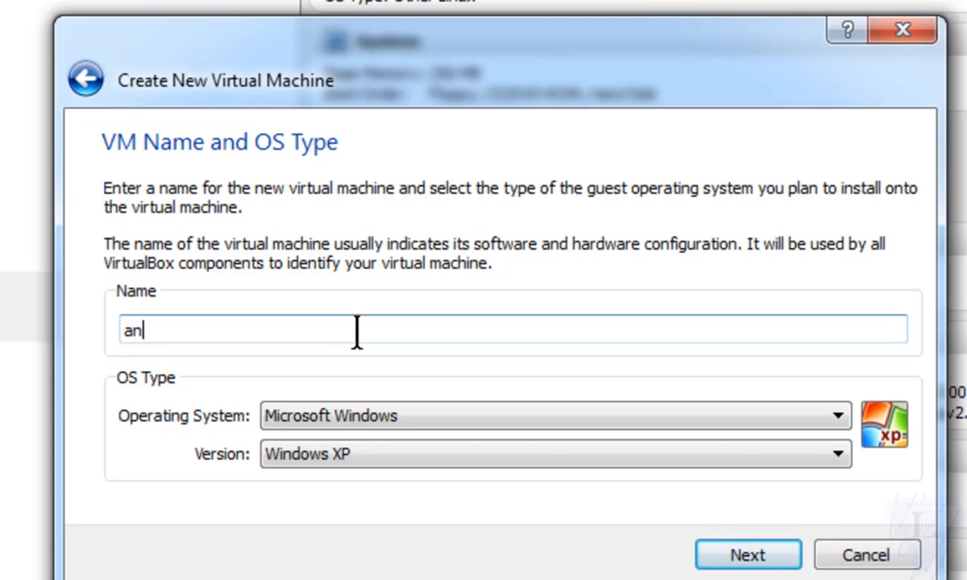
text(droid3.2)
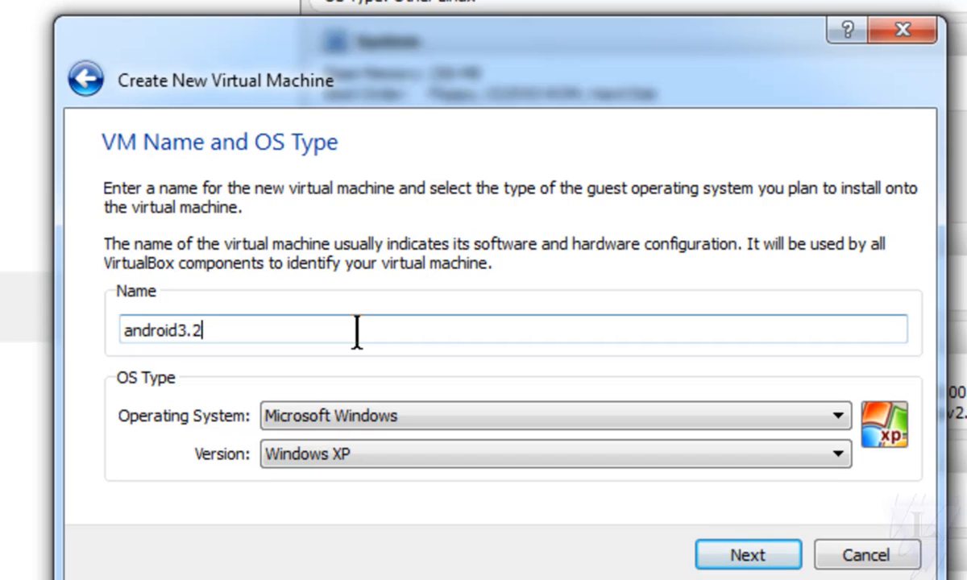
click(369, 419)
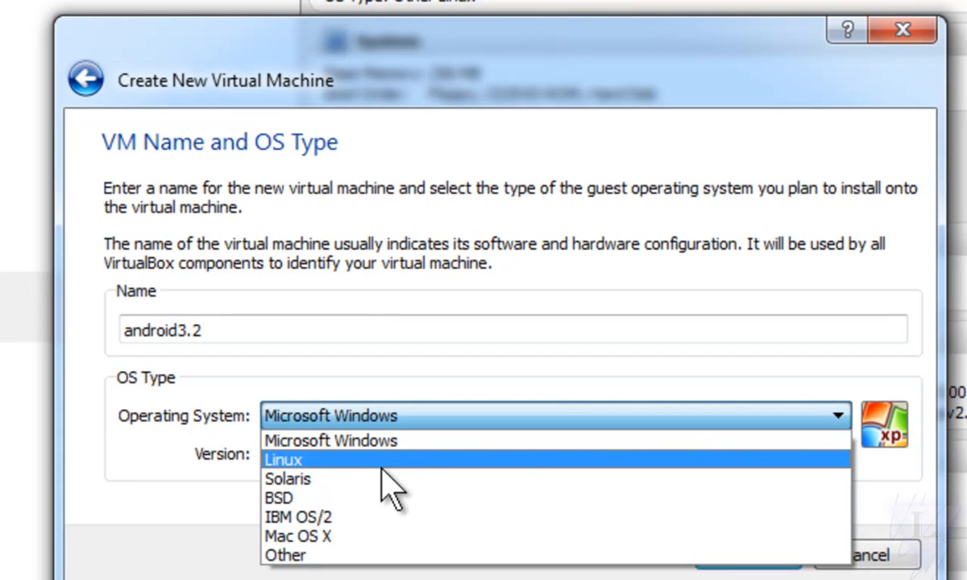
click(382, 466)
click(397, 456)
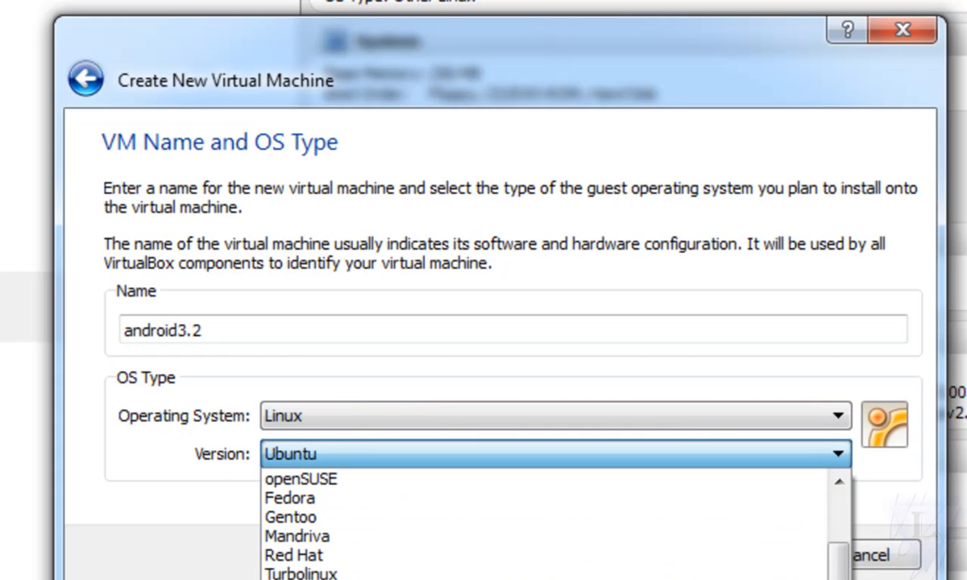
click(387, 578)
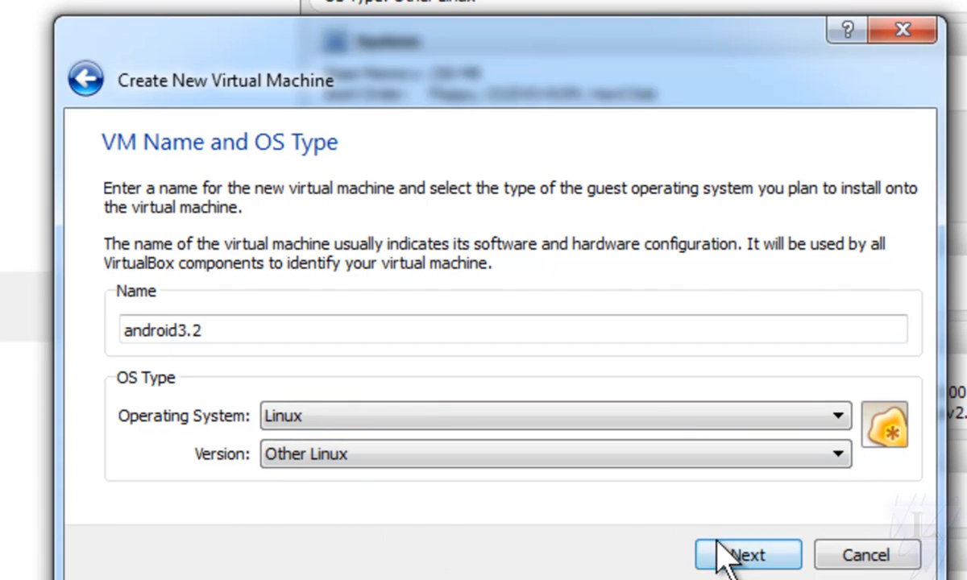
click(735, 562)
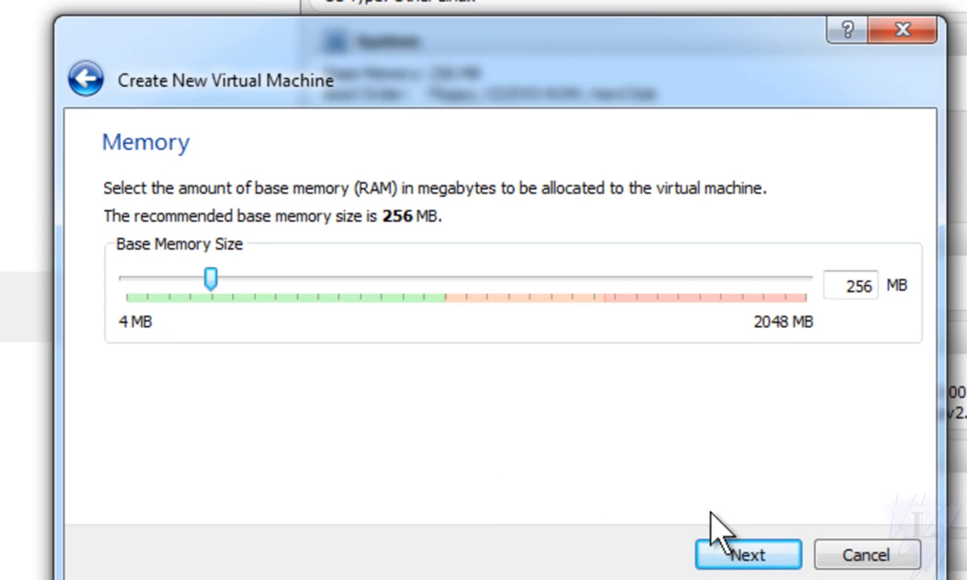
click(746, 555)
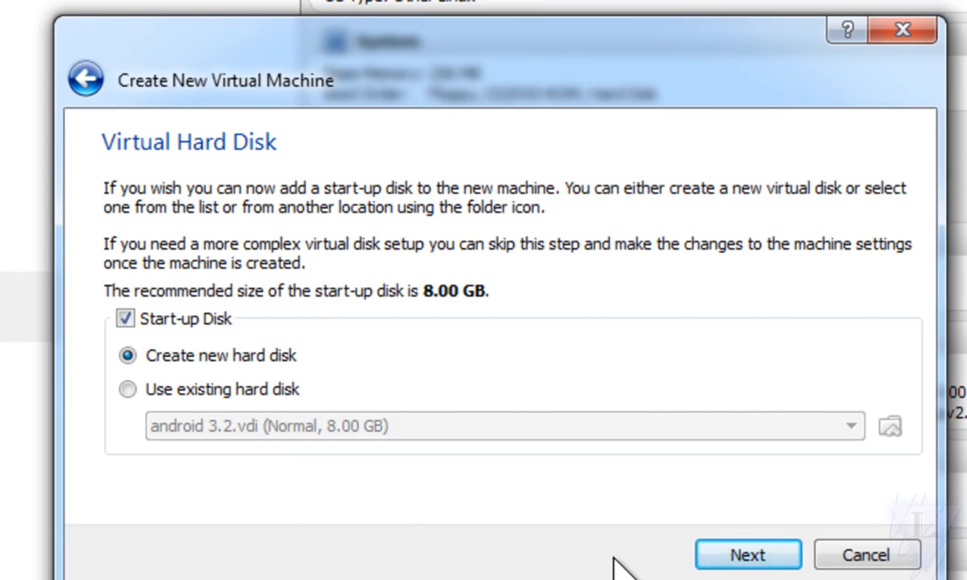
Step: Create a new dynamically allocated 8.00 GB VDI start-up disk named android3.2 and finish creating the virtual machine
click(760, 564)
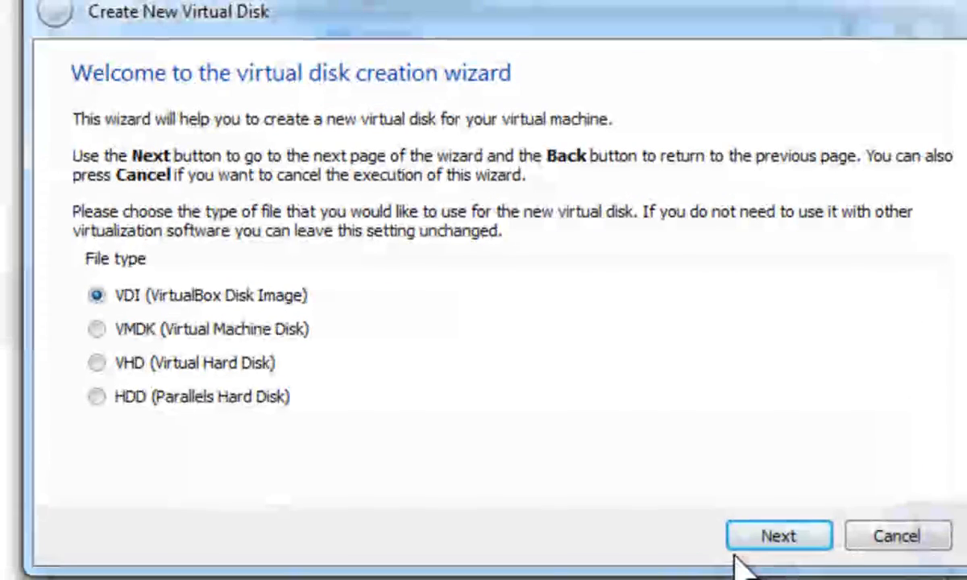
click(758, 537)
click(776, 536)
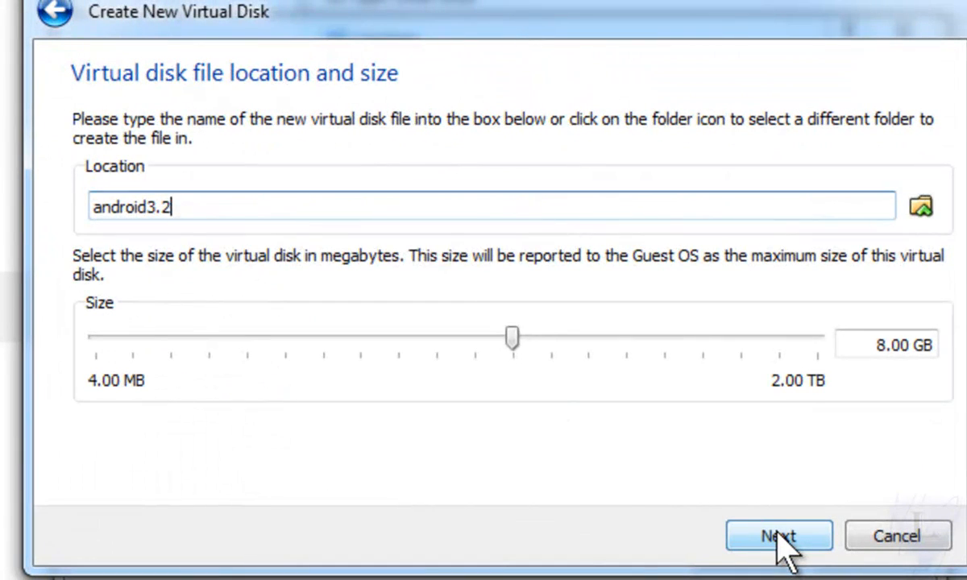
click(774, 538)
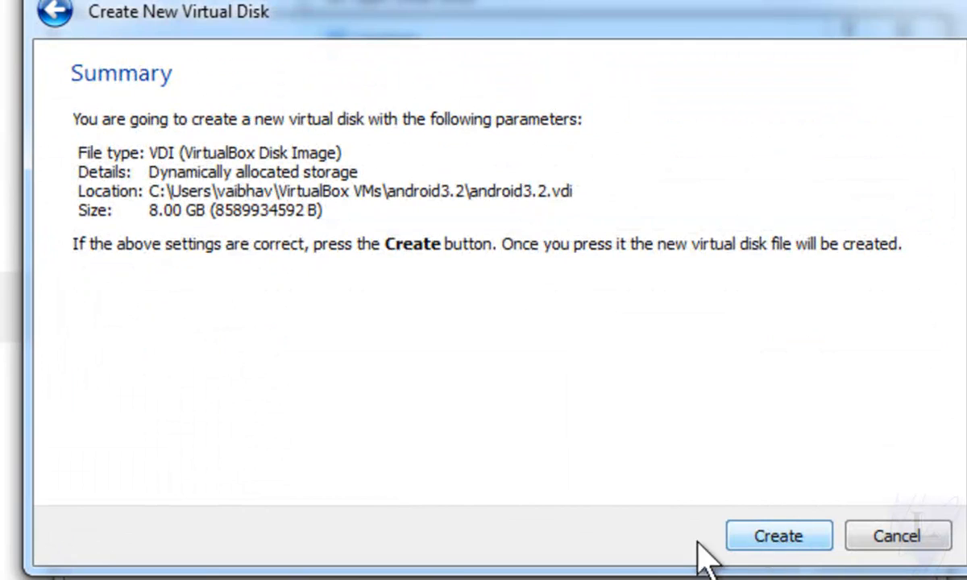
click(778, 539)
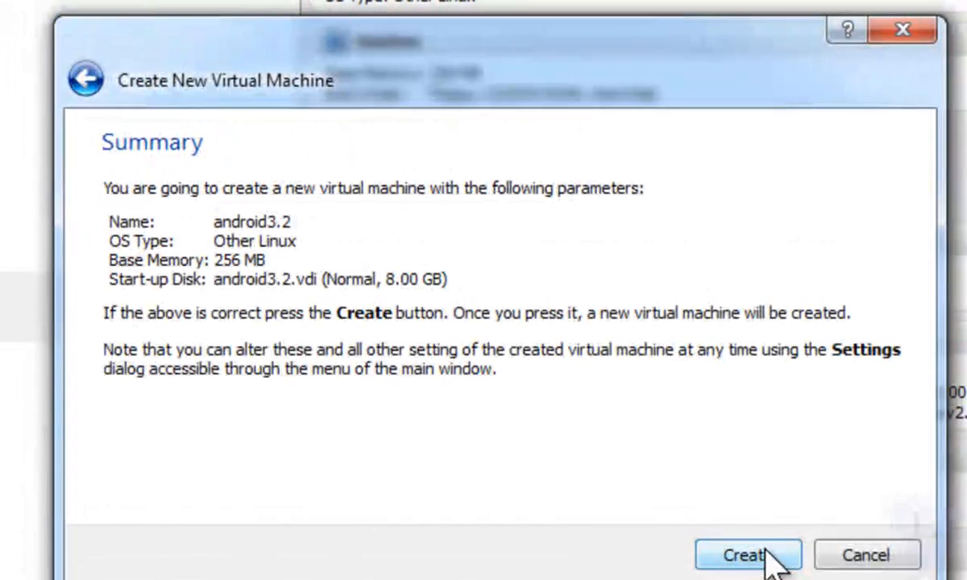
click(742, 554)
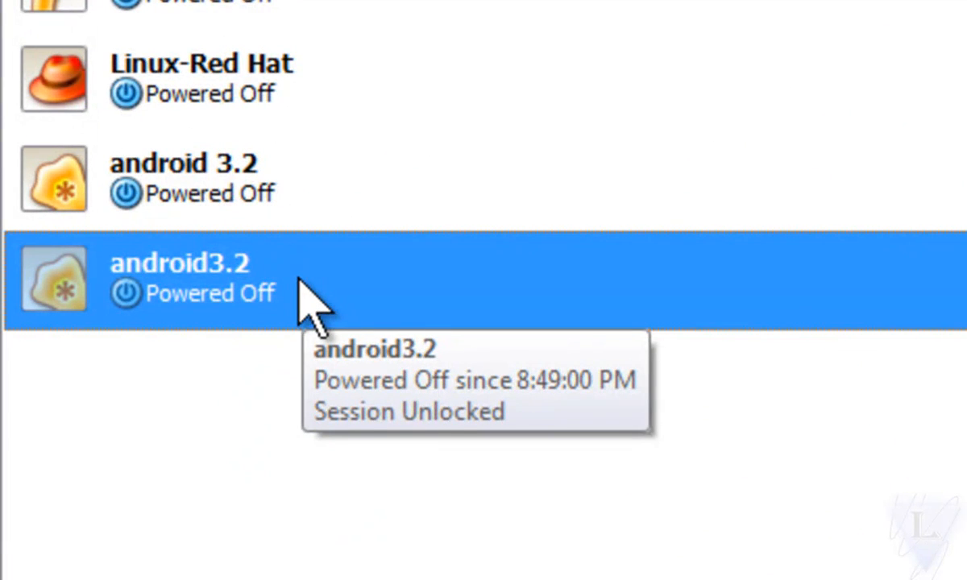
Step: Start the android3.2 machine and boot it from the android-x86-3.2-RC1-tegav2 image in Downloads as installation media
double_click(263, 277)
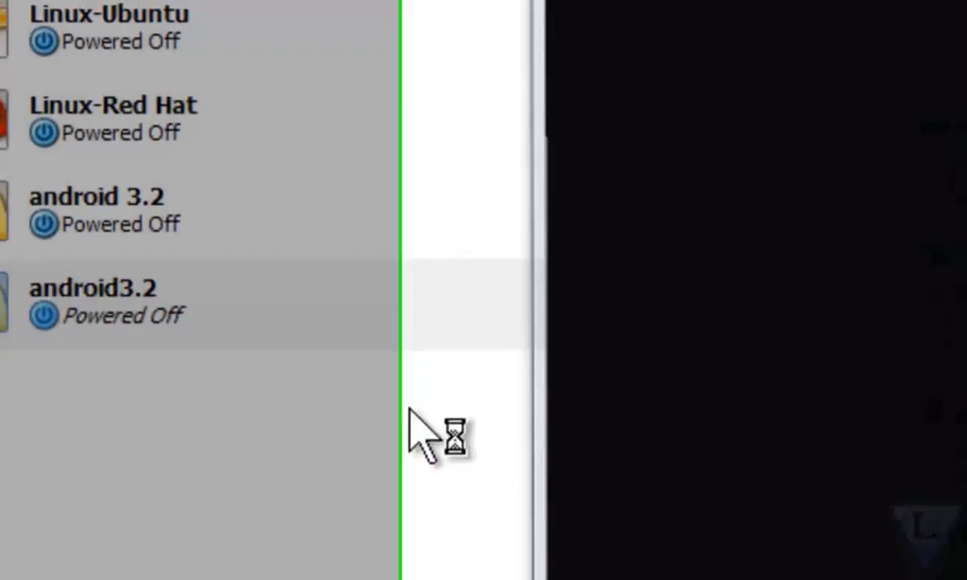
click(697, 522)
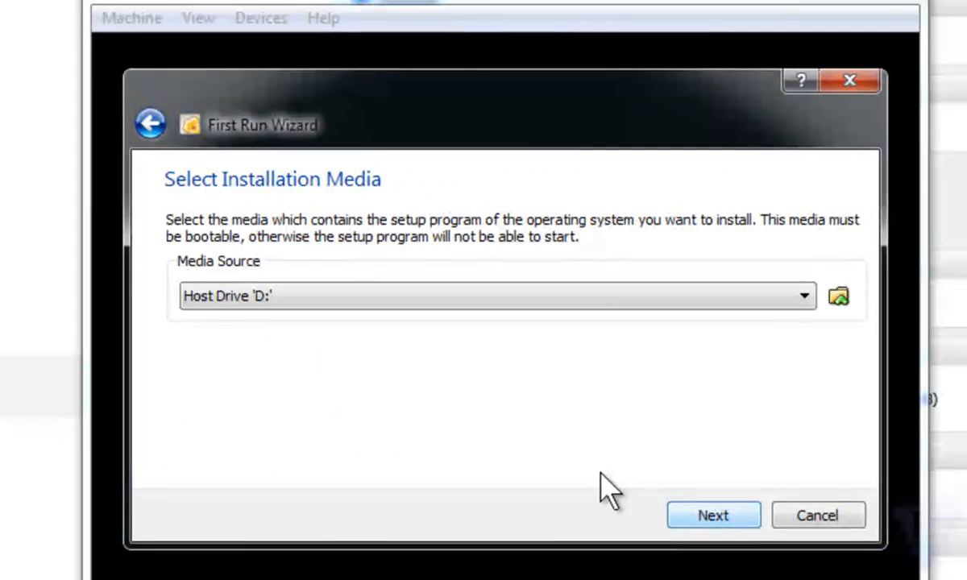
click(838, 299)
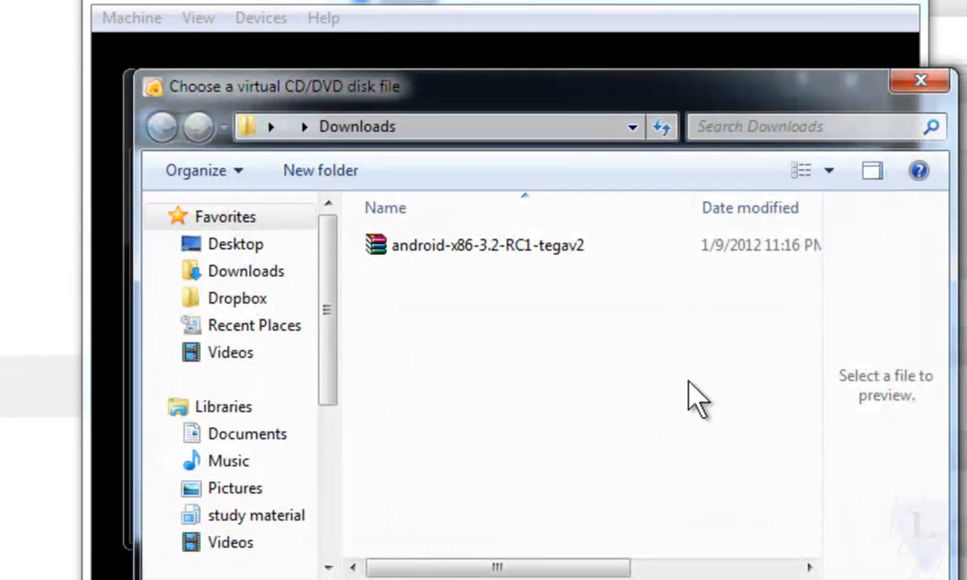
click(499, 246)
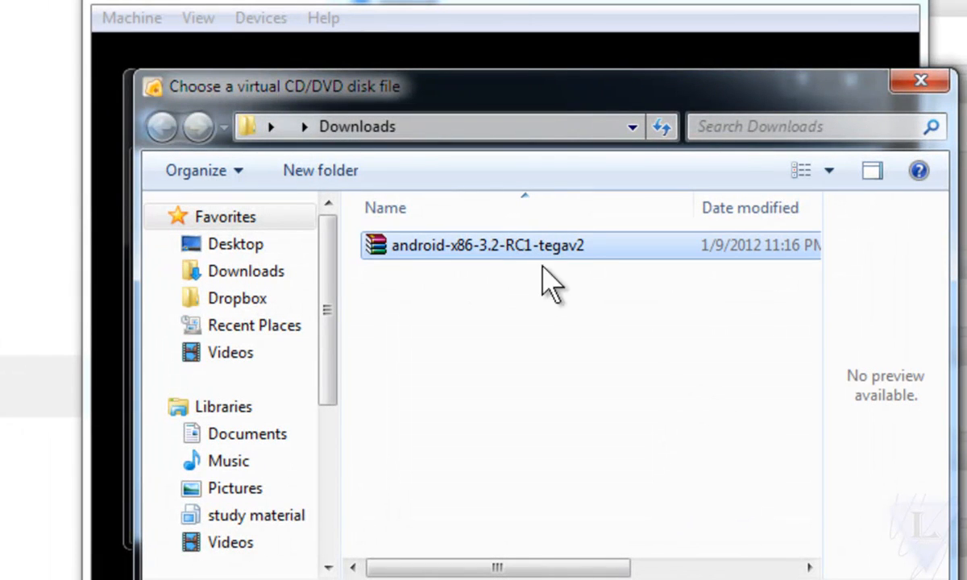
drag(566, 567, 479, 568)
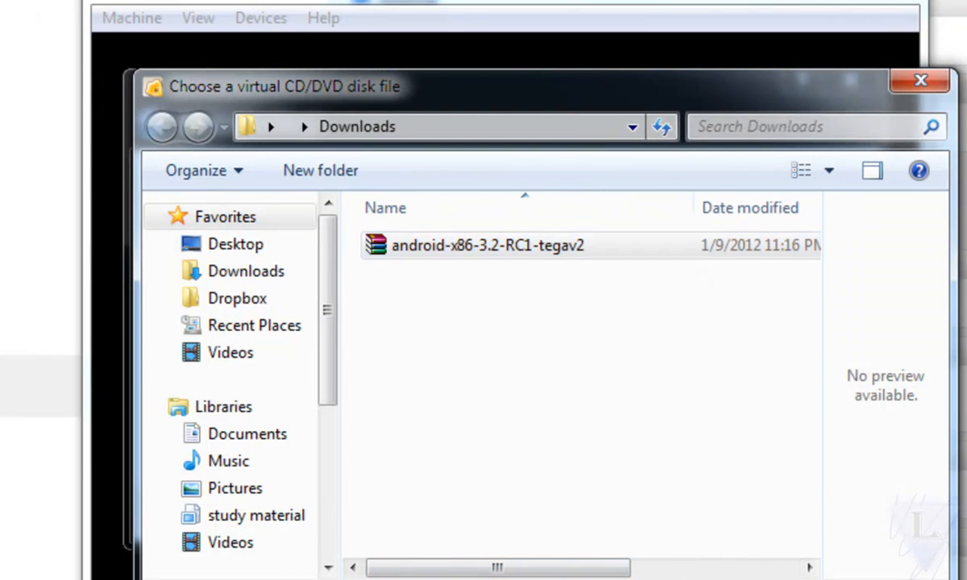
key(Return)
click(715, 514)
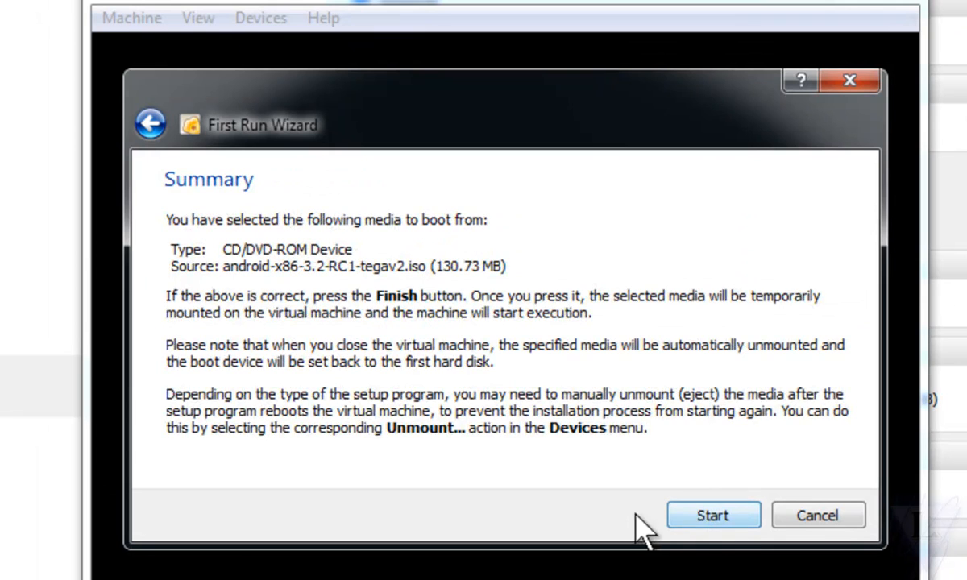
click(699, 516)
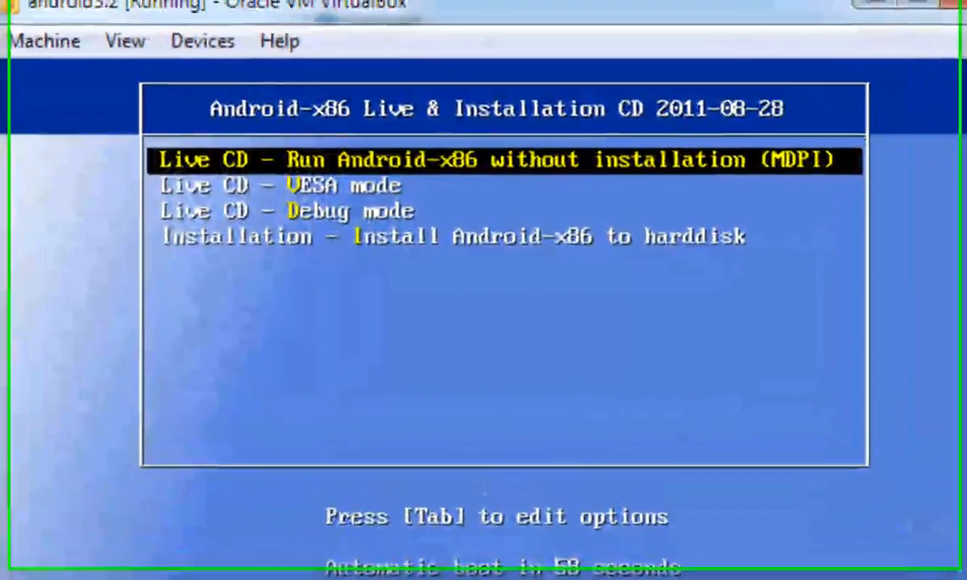
Step: Review the Live CD and installation choices in the Android-x86 boot menu
key(Down)
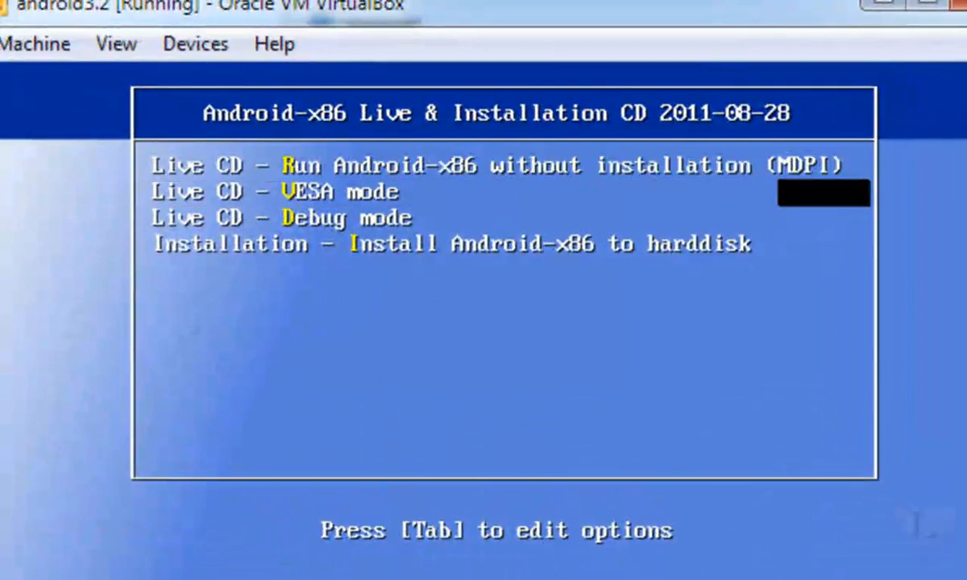
key(Up)
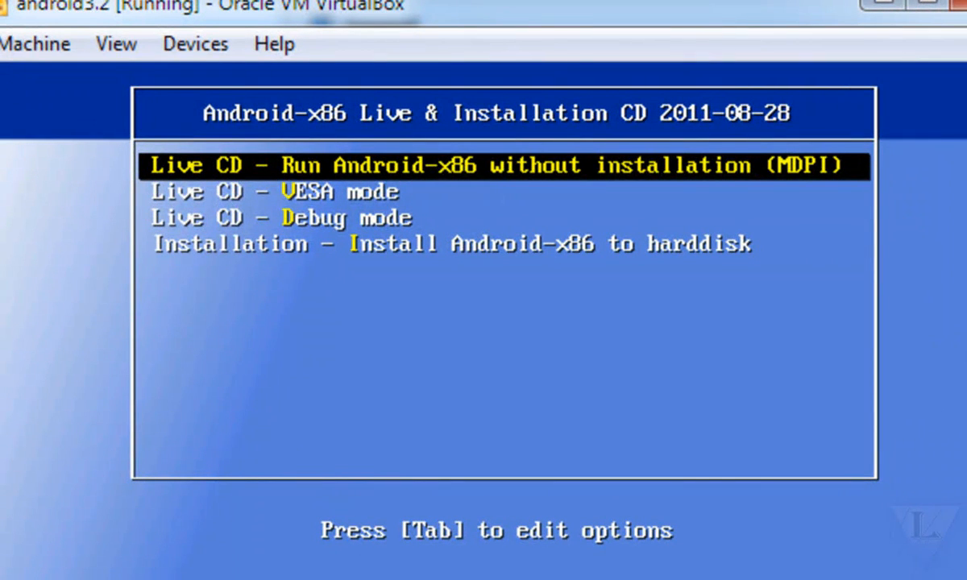
key(Down)
key(Down)
key(Down)
key(Up)
key(Up)
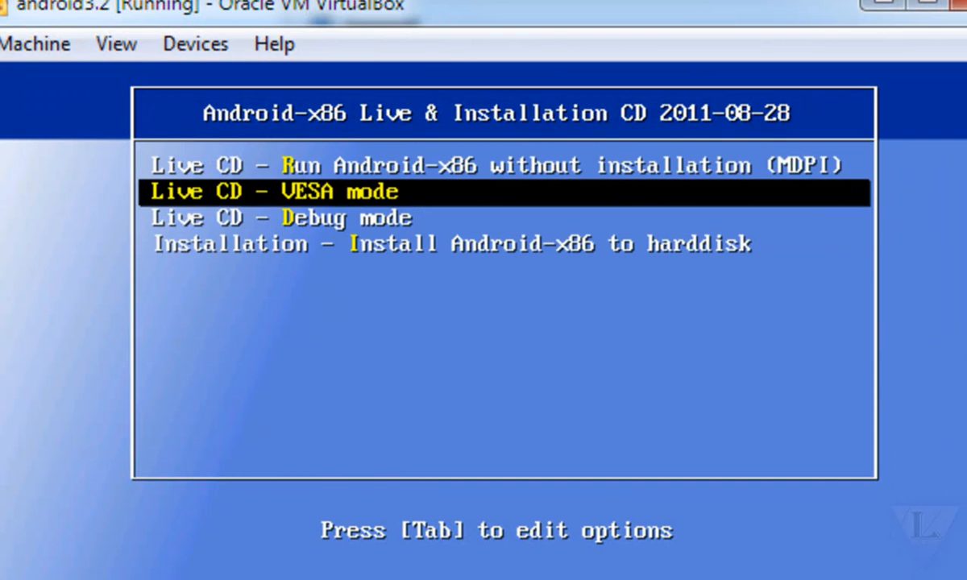
key(Up)
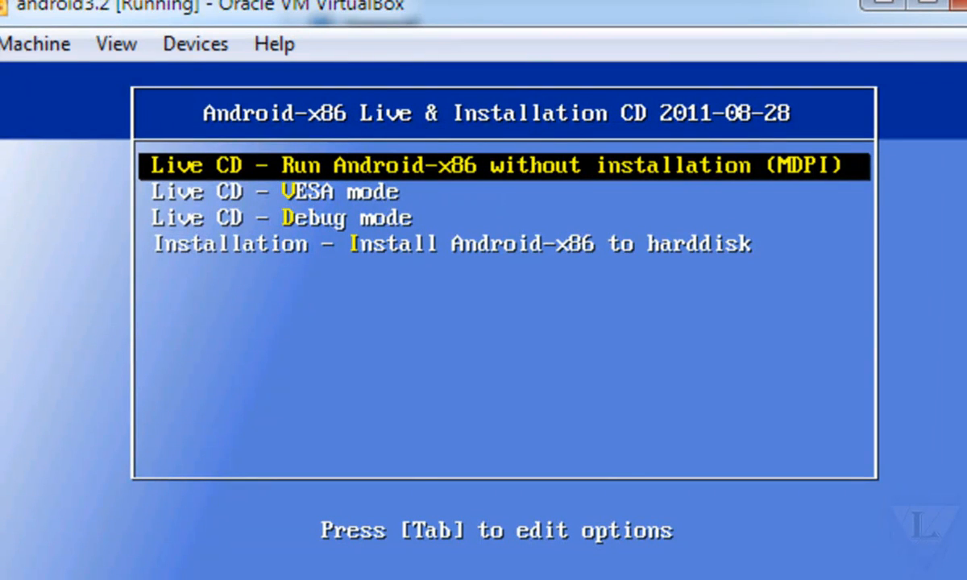
Step: Launch the boot menu's installation of Android-x86 to the hard disk
key(Down)
key(Down)
key(Down)
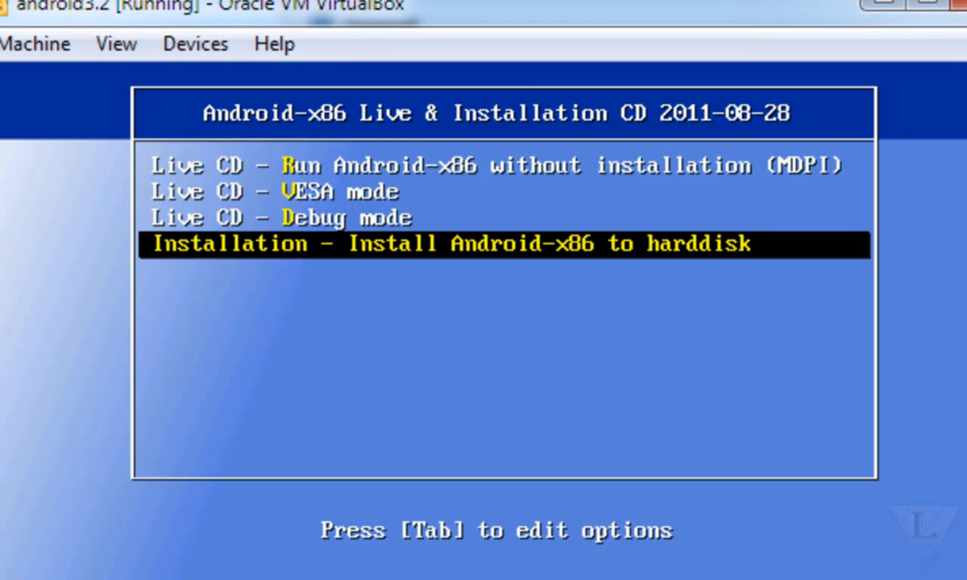
key(Return)
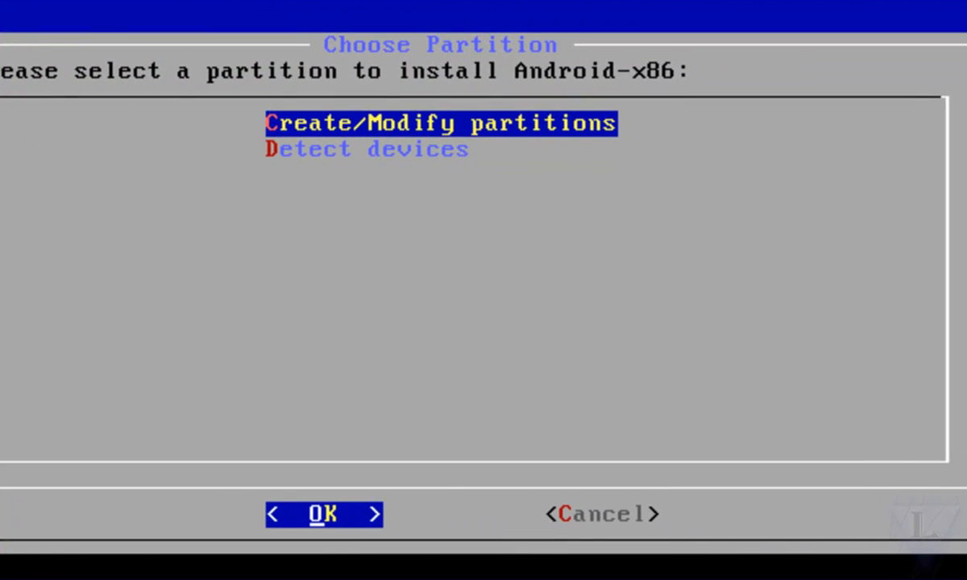
Step: Open the partition editor and create a new primary partition from all the free space on /dev/sda
key(Return)
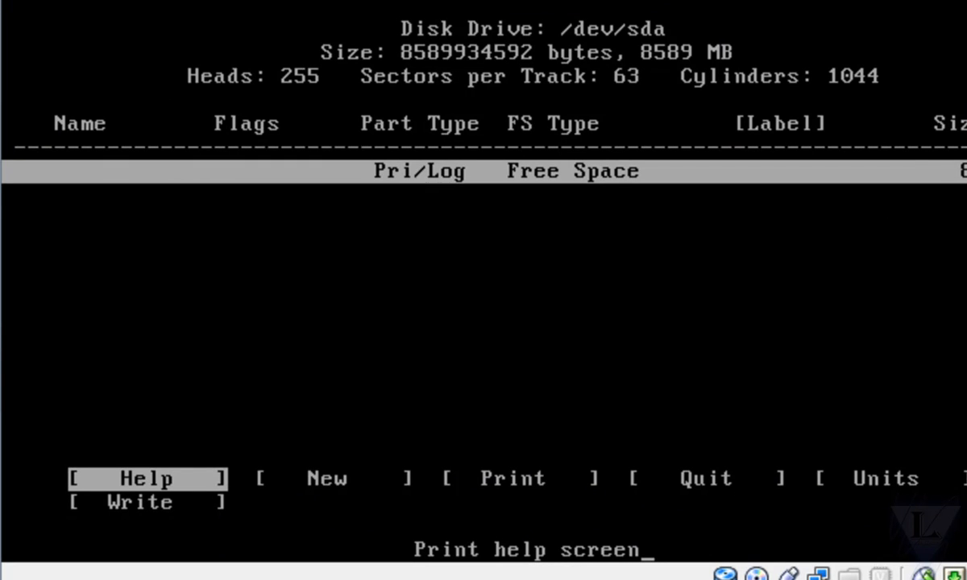
key(Right)
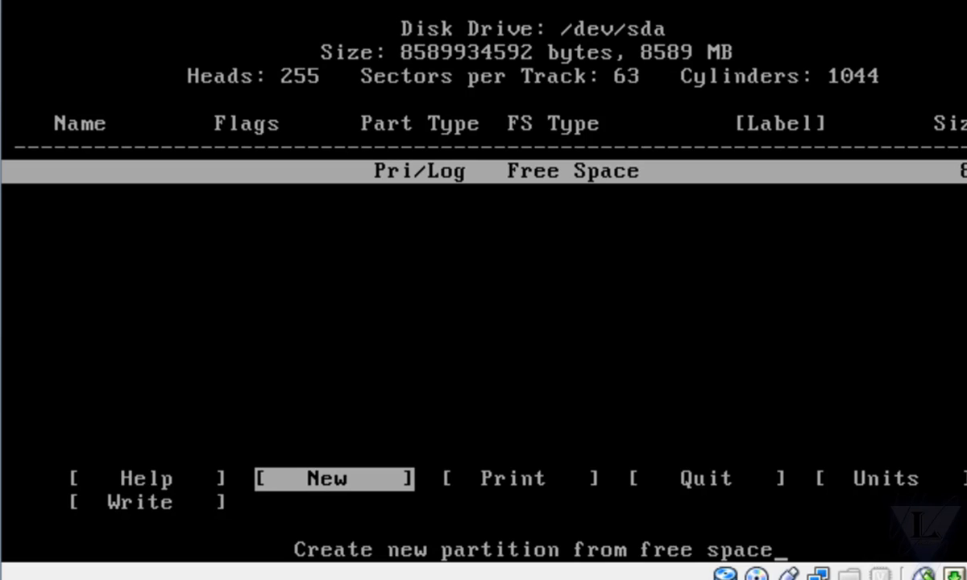
key(Return)
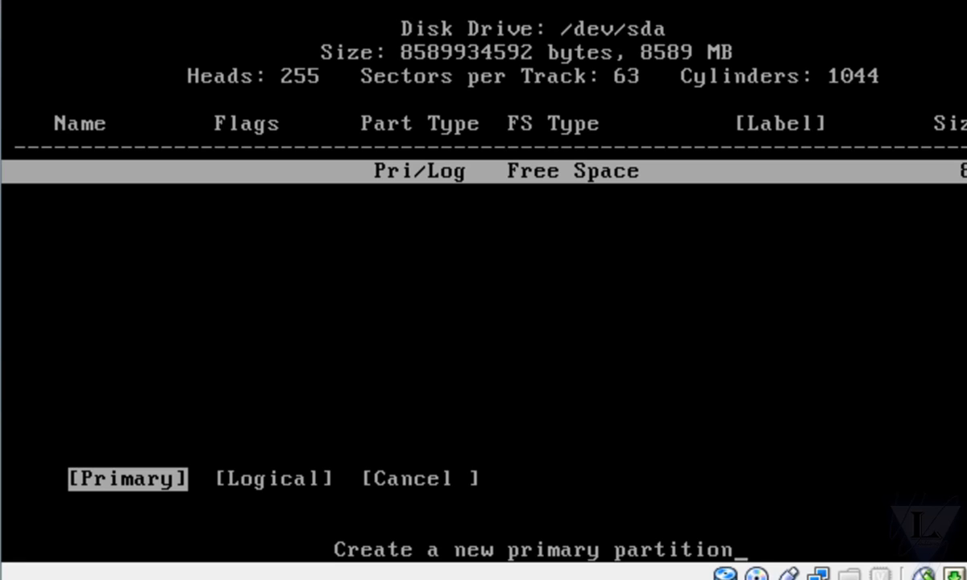
key(Return)
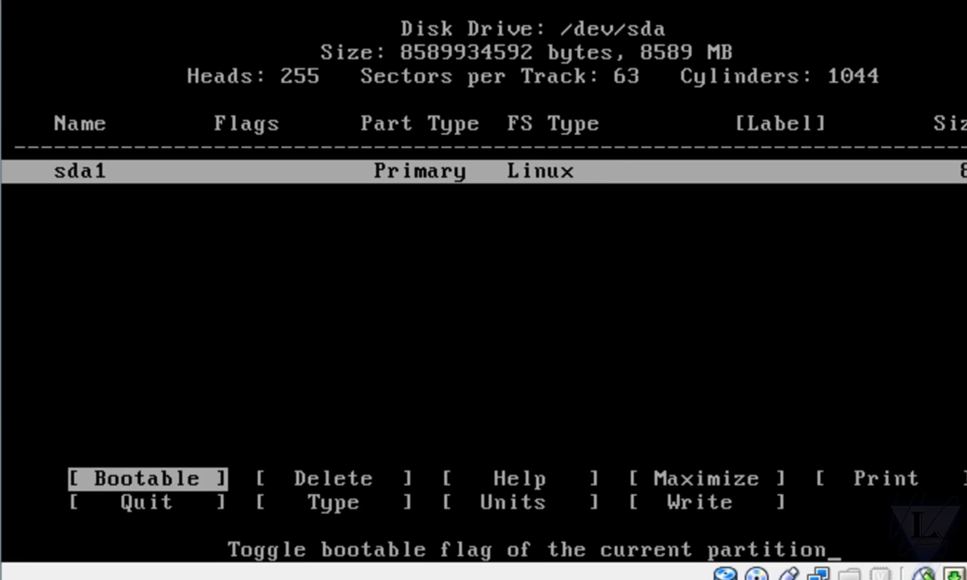
Step: Write the partition table to the disk and confirm with yes
key(Right)
key(Left)
key(Left)
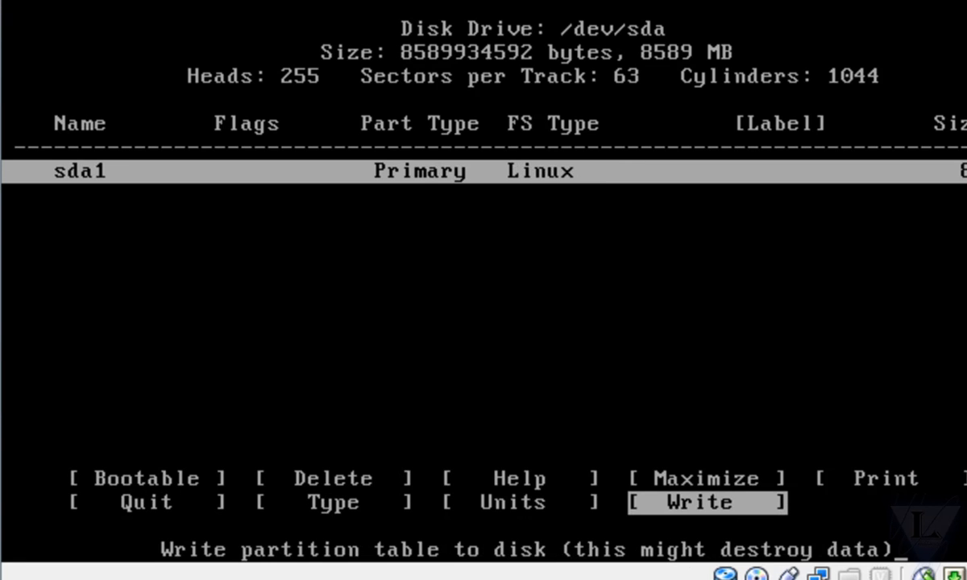
key(Return)
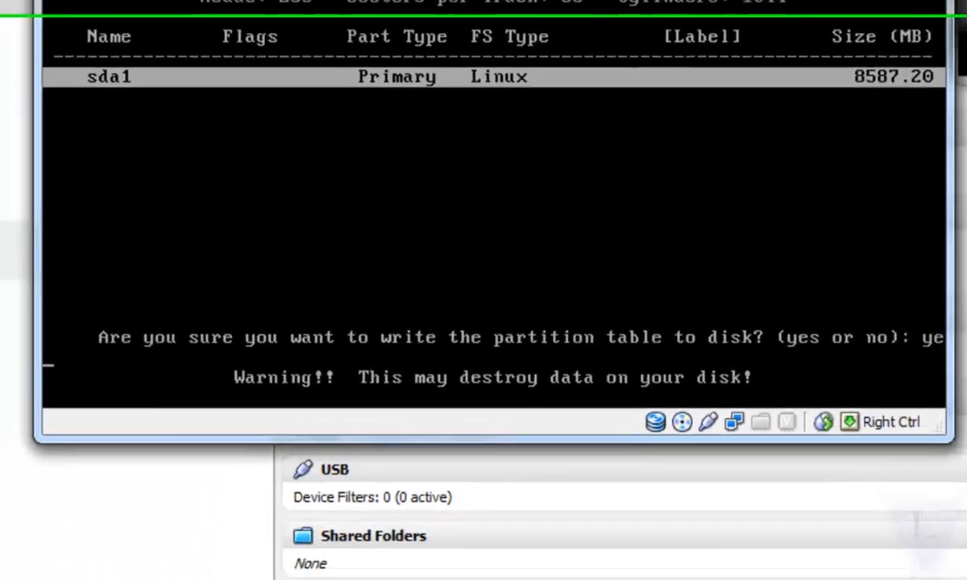
text(s)
key(Return)
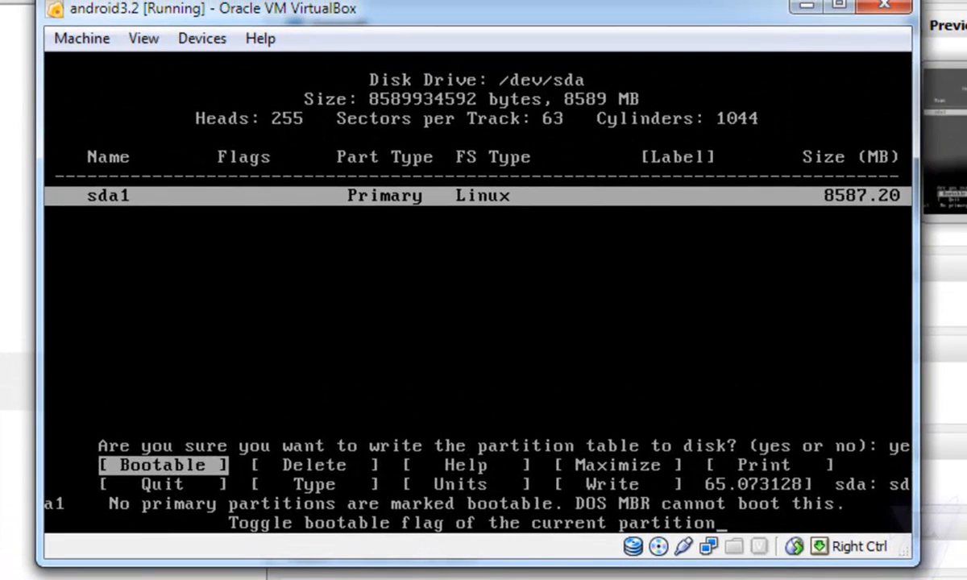
Step: Quit the partition editor and return to the installer's partition selection
key(Down)
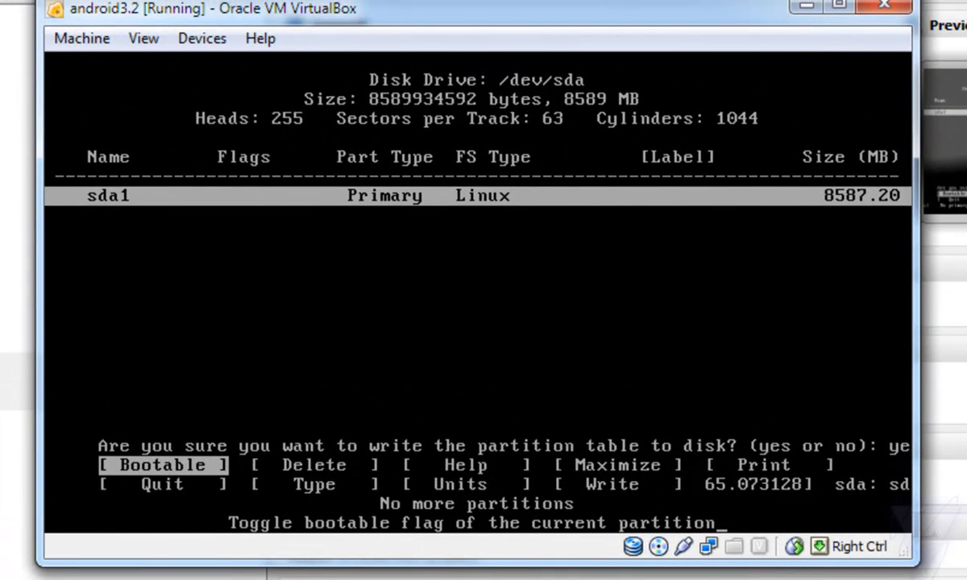
key(Left)
key(Left)
key(Left)
key(Left)
key(Return)
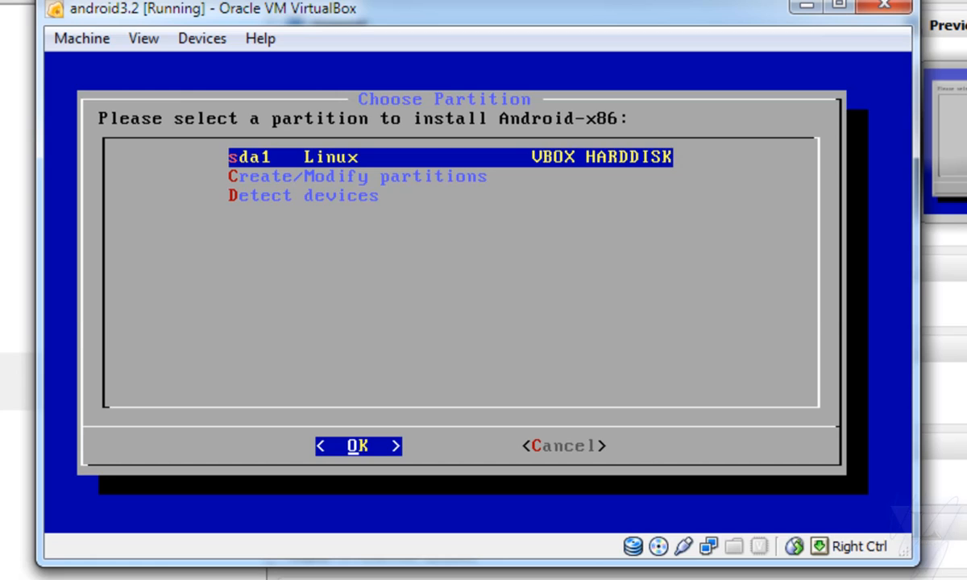
Step: Choose sda1 as the Android-x86 installation partition and format it with the ext3 filesystem
key(Return)
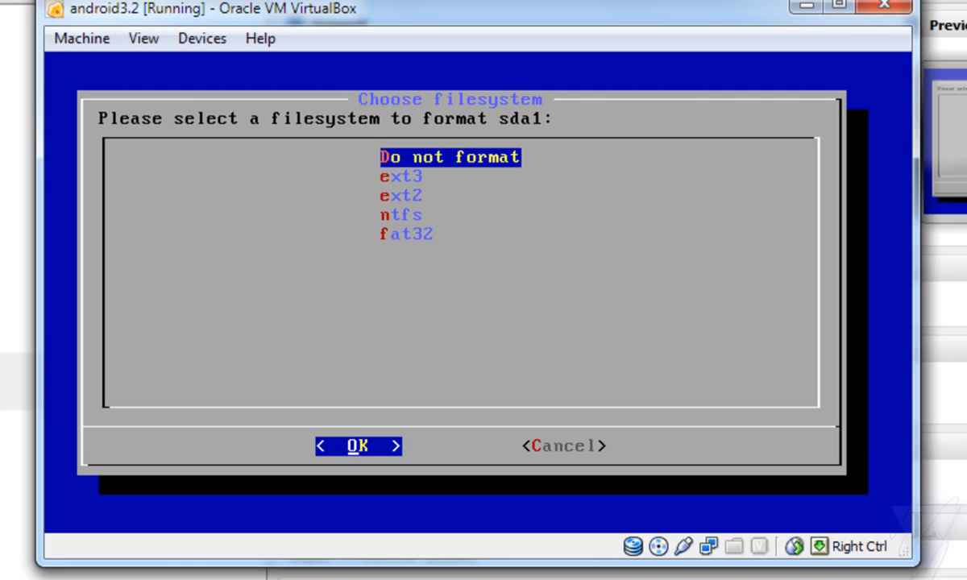
key(Down)
key(Up)
key(Down)
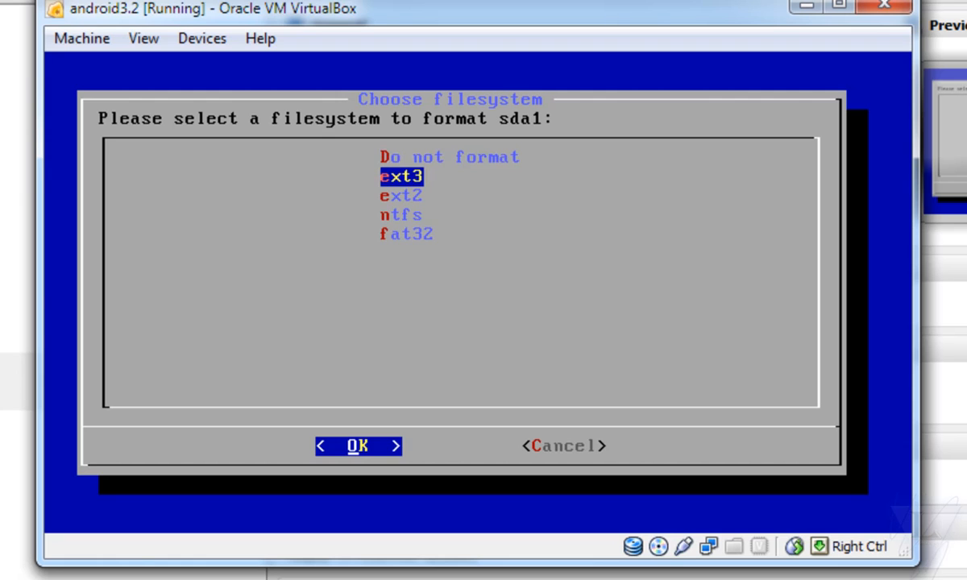
key(Return)
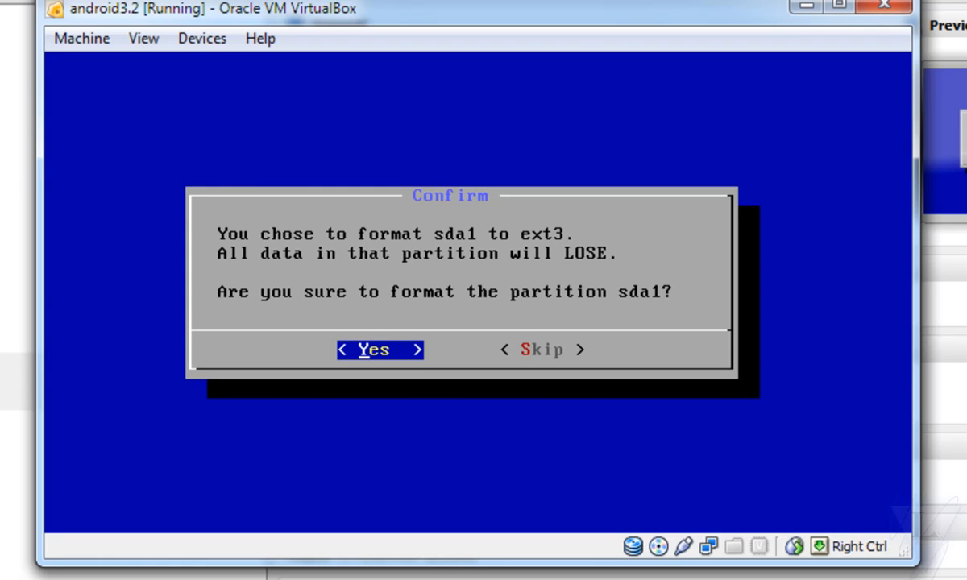
key(Return)
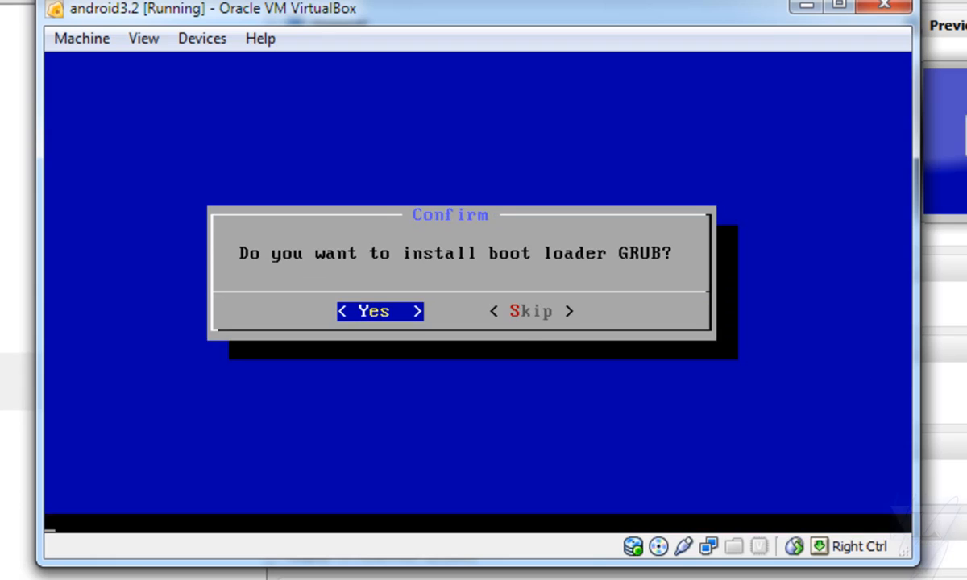
Step: Install the GRUB boot loader and complete the Android-x86 installation with the default answers
key(Return)
key(Return)
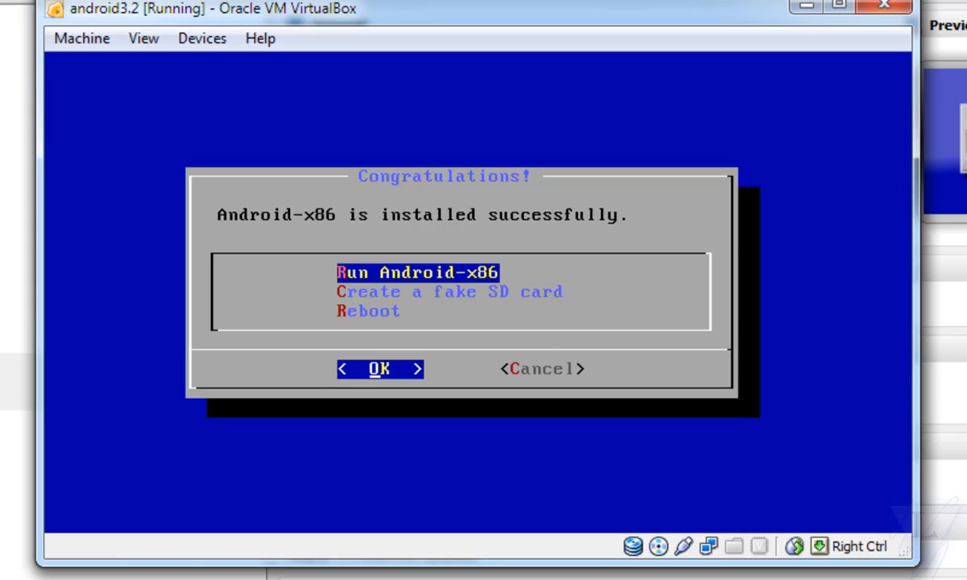
Step: Run the installed Android-x86 and switch the virtual machine to full screen
key(Return)
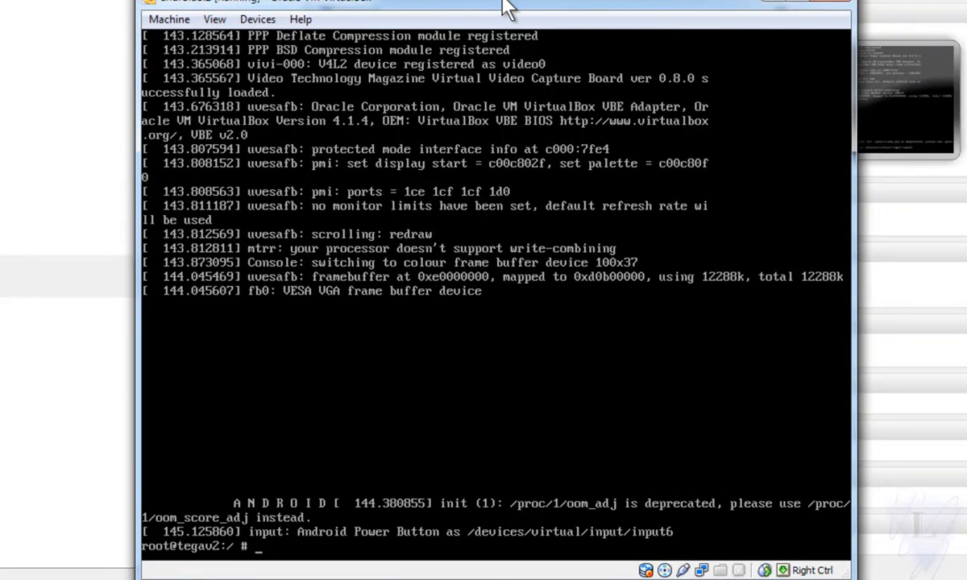
drag(504, 8, 451, 0)
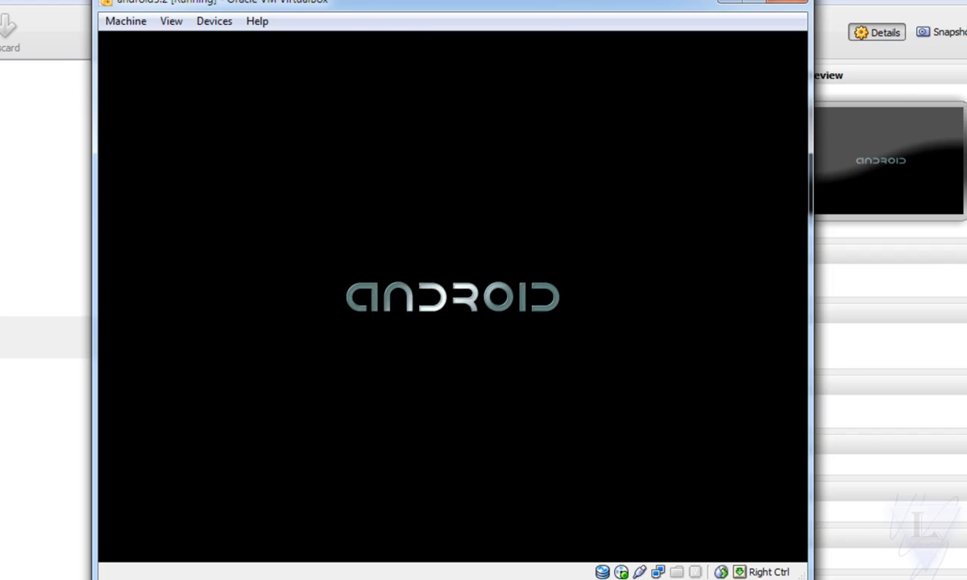
key(ctrl+f)
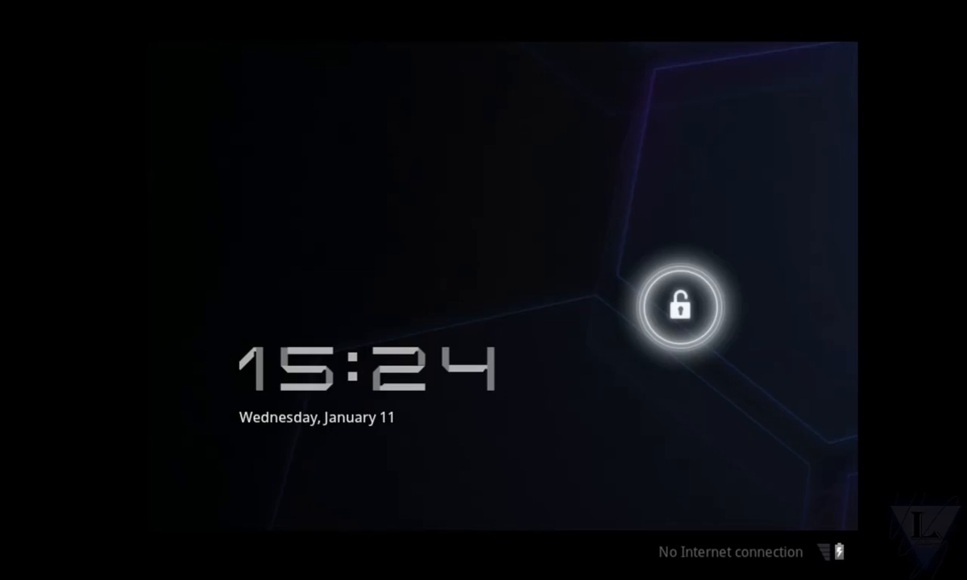
Step: Disable mouse integration for the virtual machine and unlock the Android lock screen
click(377, 574)
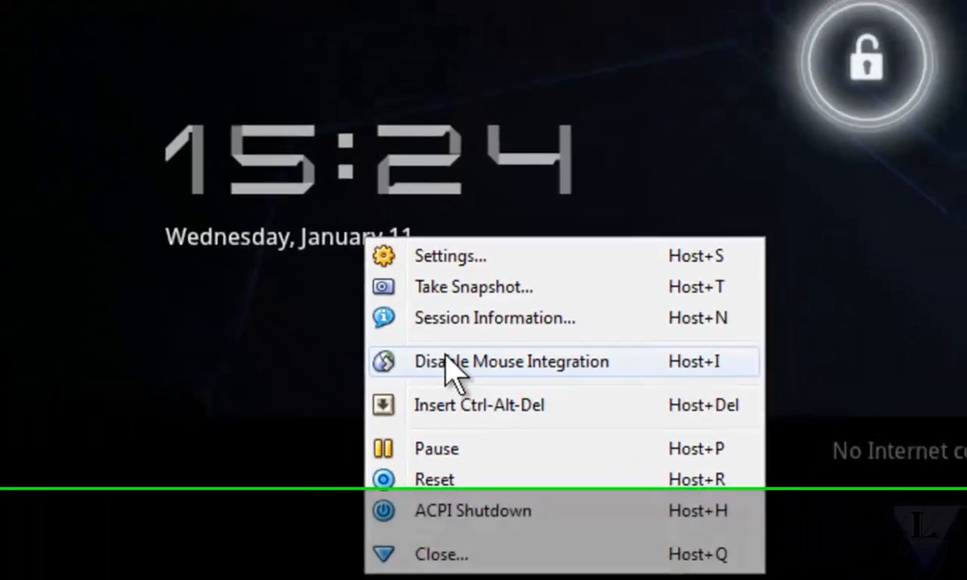
click(438, 312)
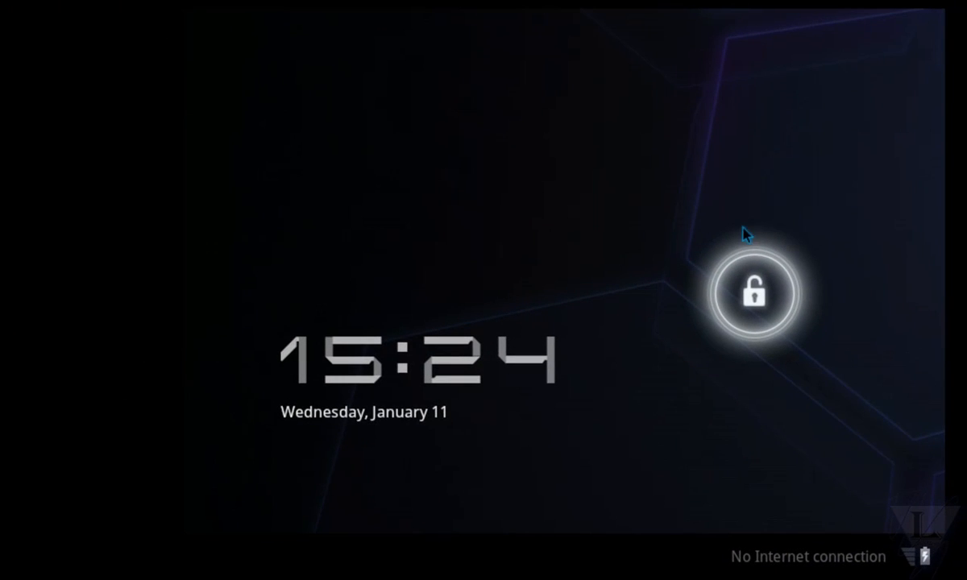
drag(765, 278, 879, 290)
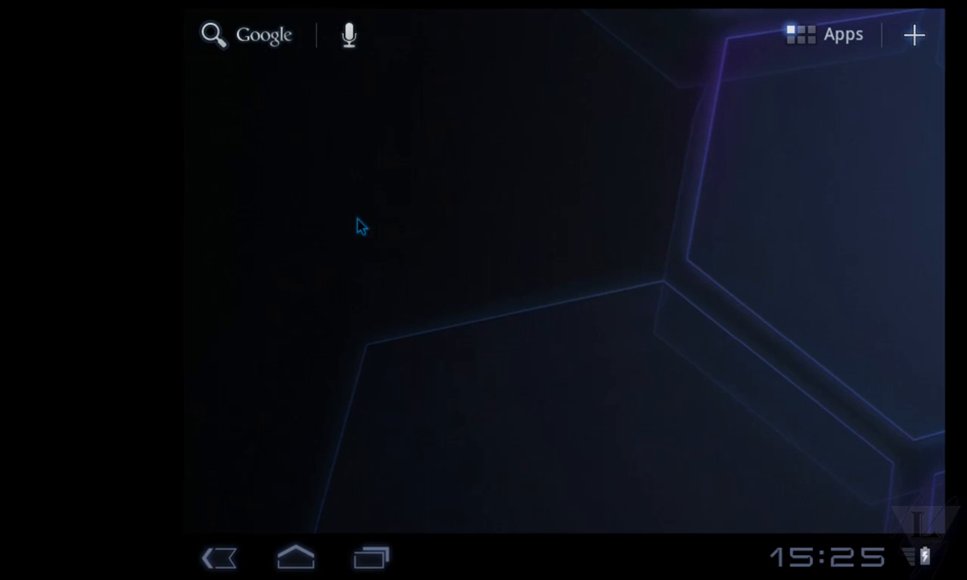
Step: Look through the pages of all installed Android apps and return to the home screen
click(831, 45)
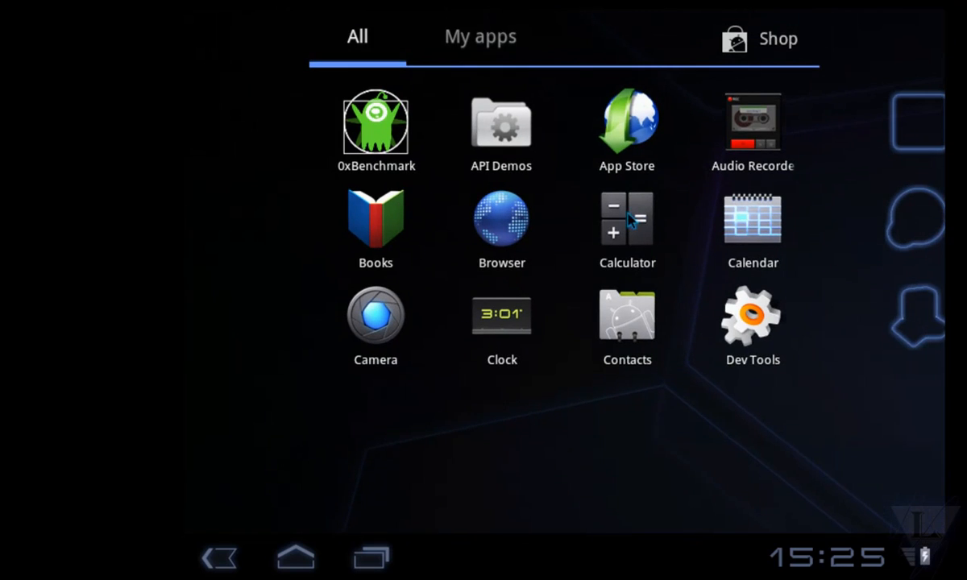
scroll(612, 220, down, 1)
scroll(612, 220, down, 2)
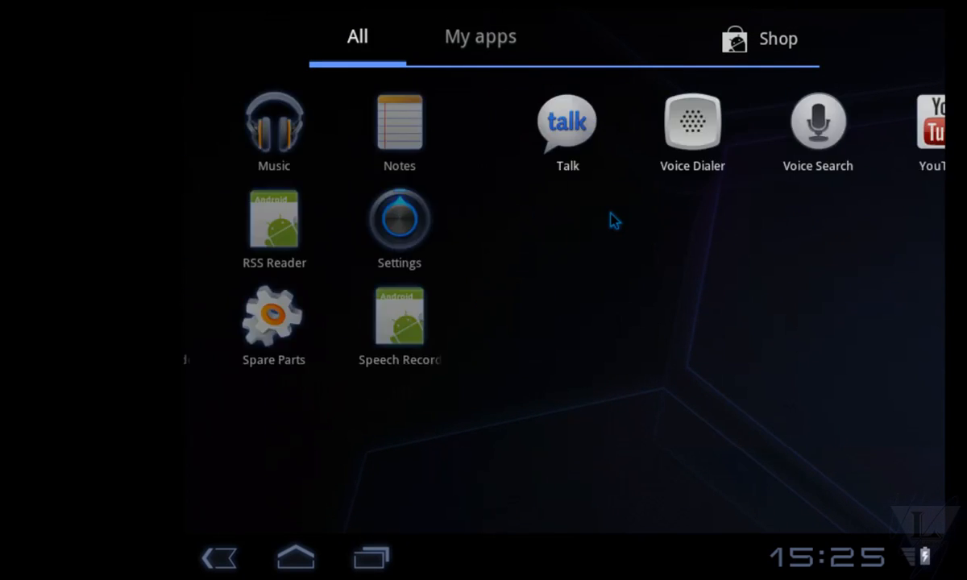
scroll(614, 220, up, 1)
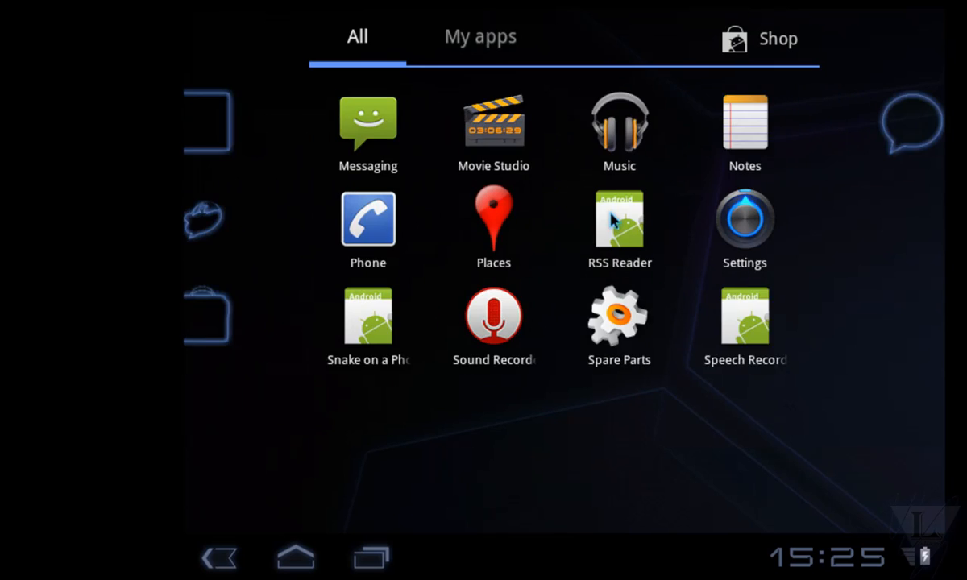
scroll(614, 220, down, 1)
scroll(614, 221, up, 3)
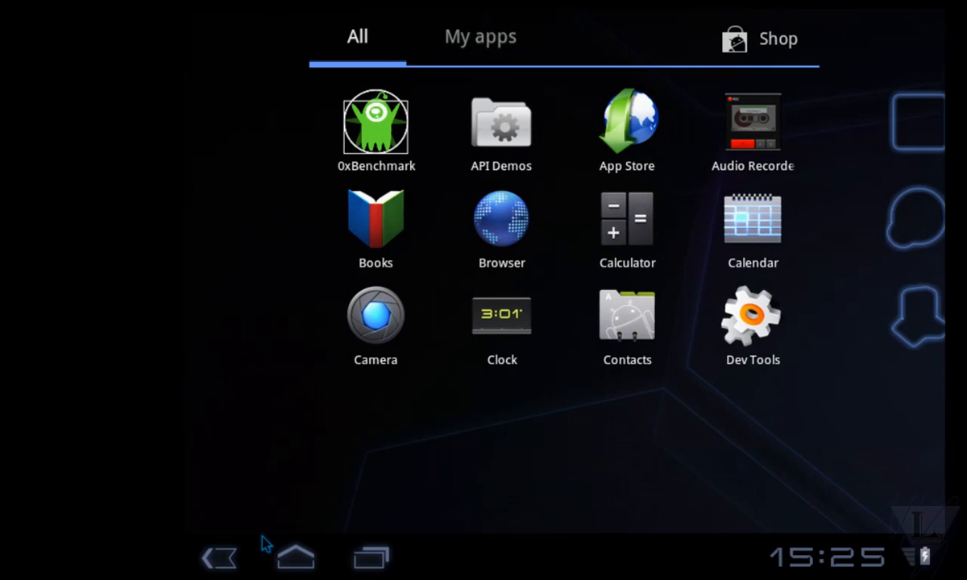
click(232, 558)
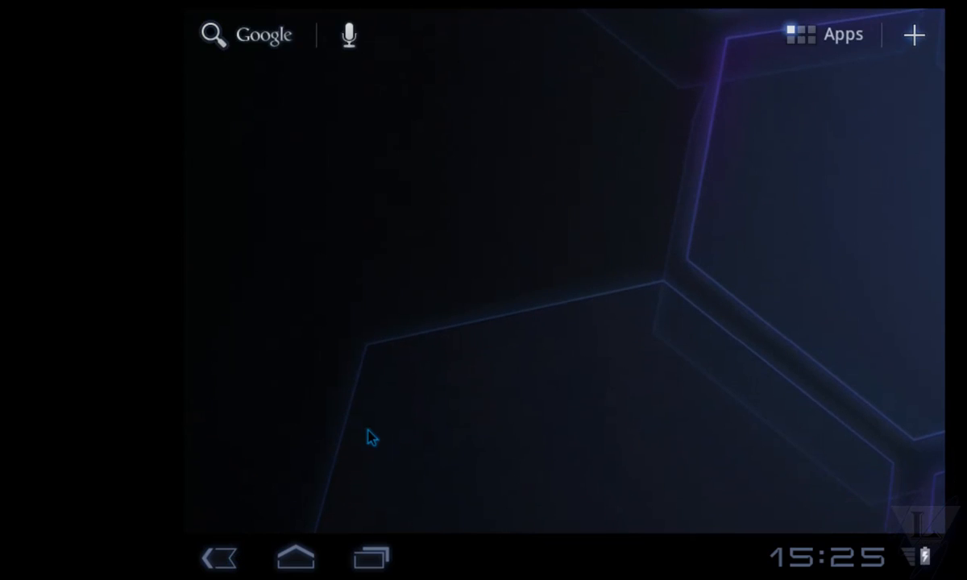